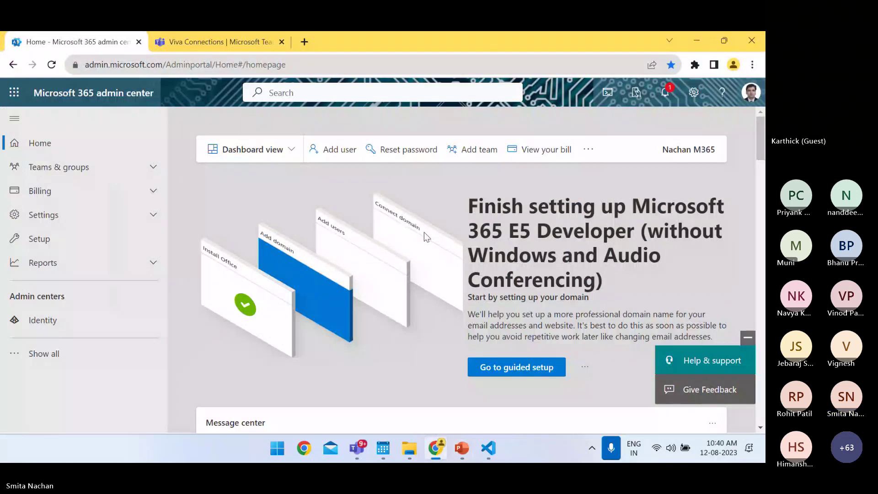
Switch to Viva Connections in Teams and open the form for granting access to the experience
left_click(215, 33)
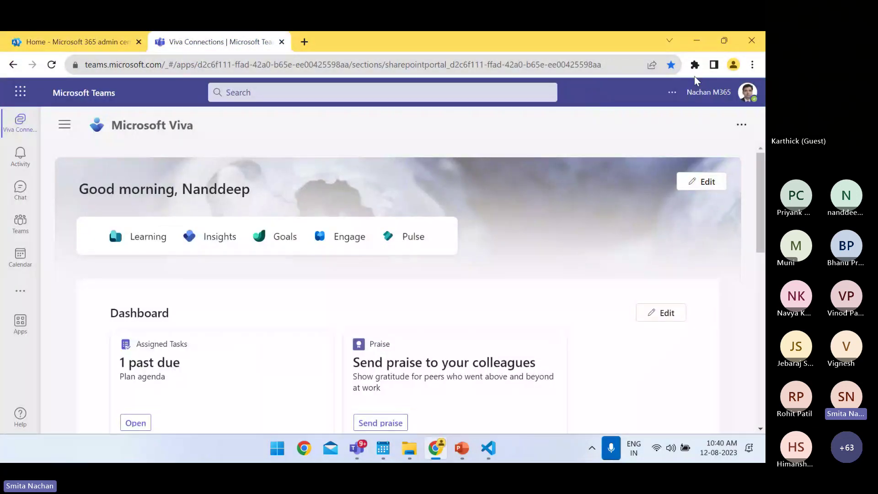
left_click(749, 127)
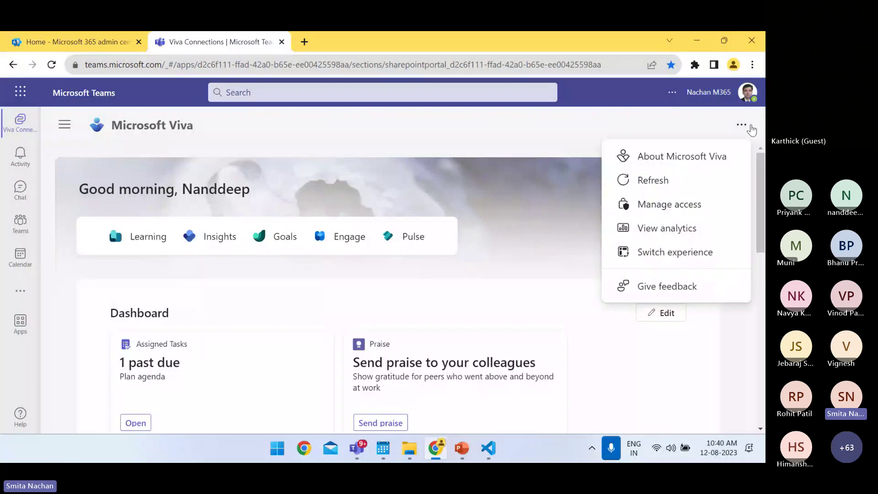
left_click(700, 205)
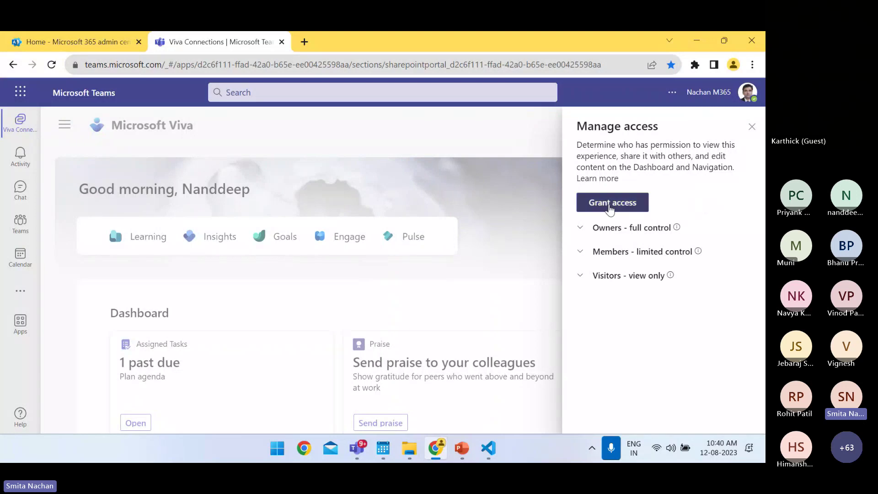
left_click(610, 204)
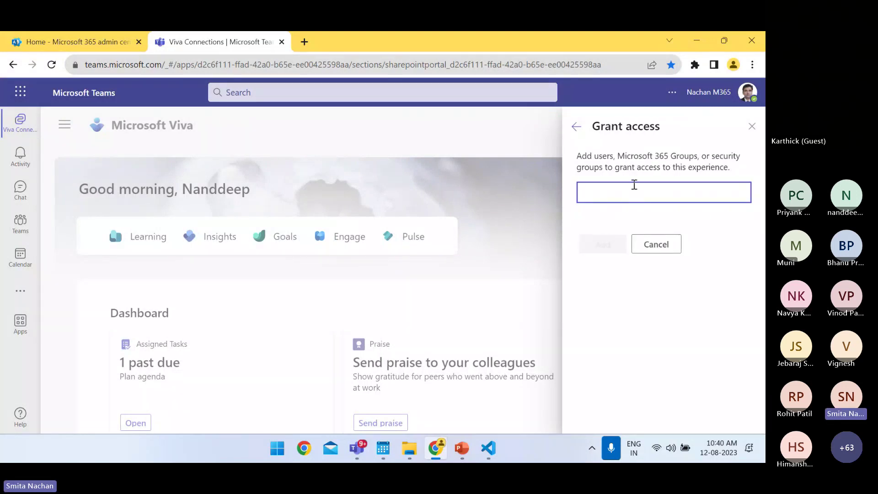
Search for a colleague to grant access to, and close the form without adding anyone
type("b")
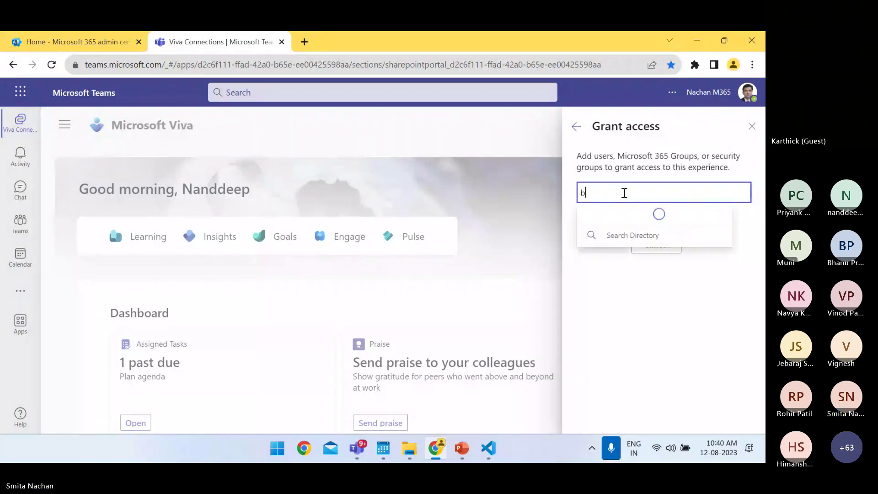
type("e")
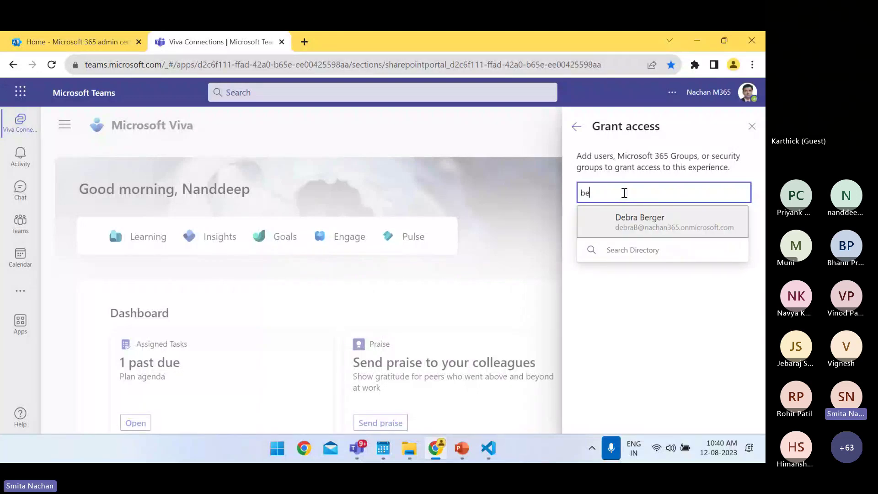
key("BackSpace")
key("BackSpace")
type("deb")
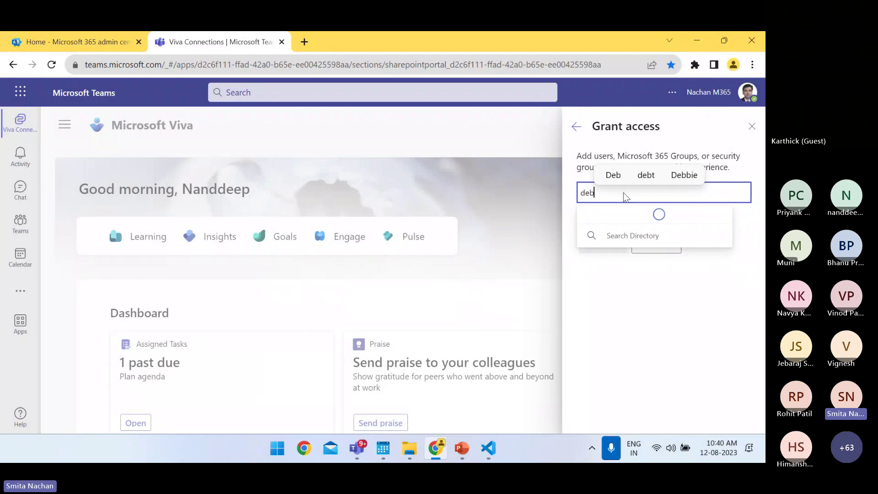
left_click(752, 128)
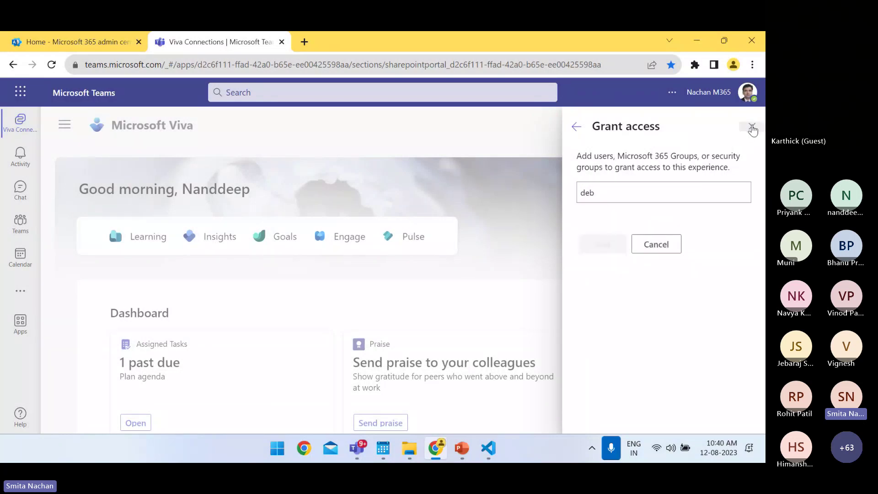
left_click(752, 128)
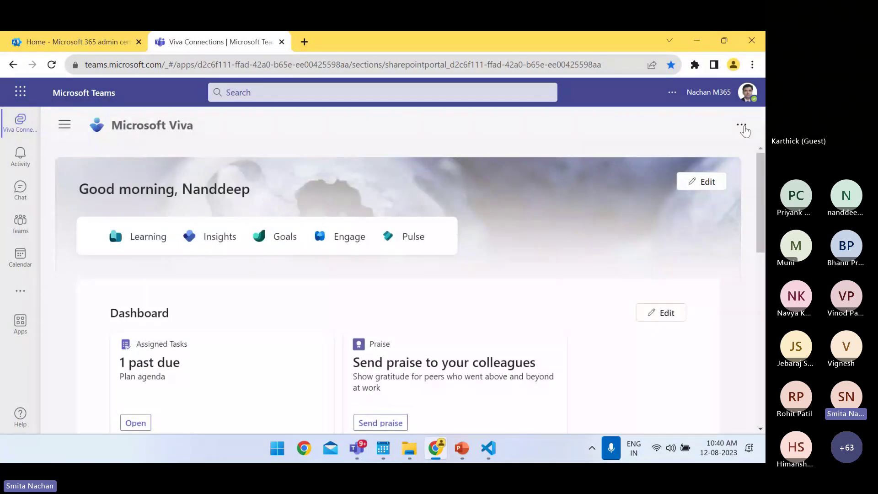
Review the owners, members and visitors of the experience under Manage access, and close the access settings
left_click(741, 125)
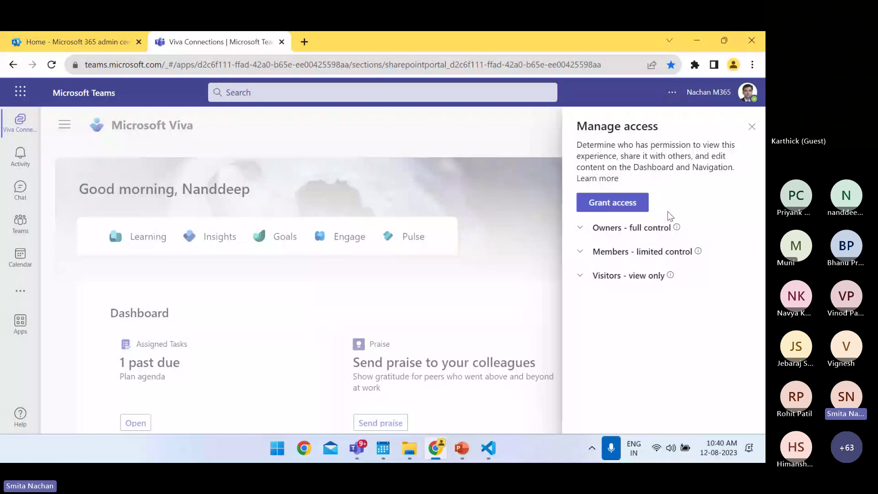
left_click(634, 231)
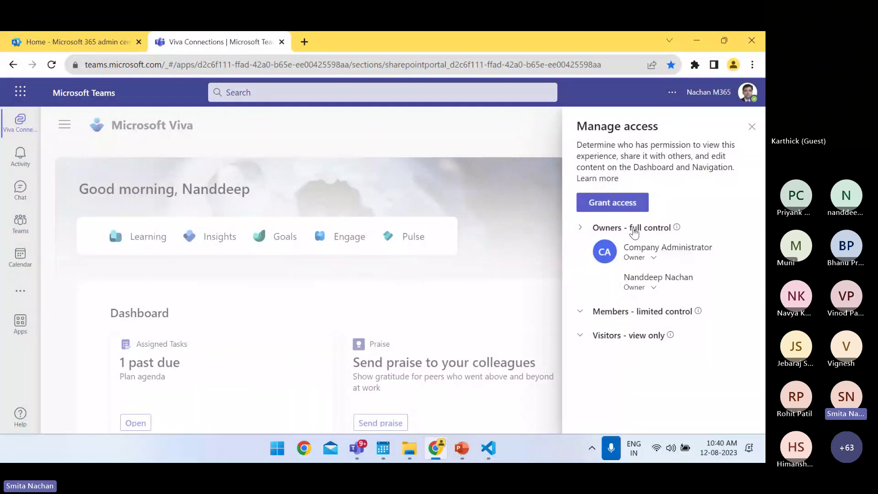
left_click(631, 311)
left_click(623, 346)
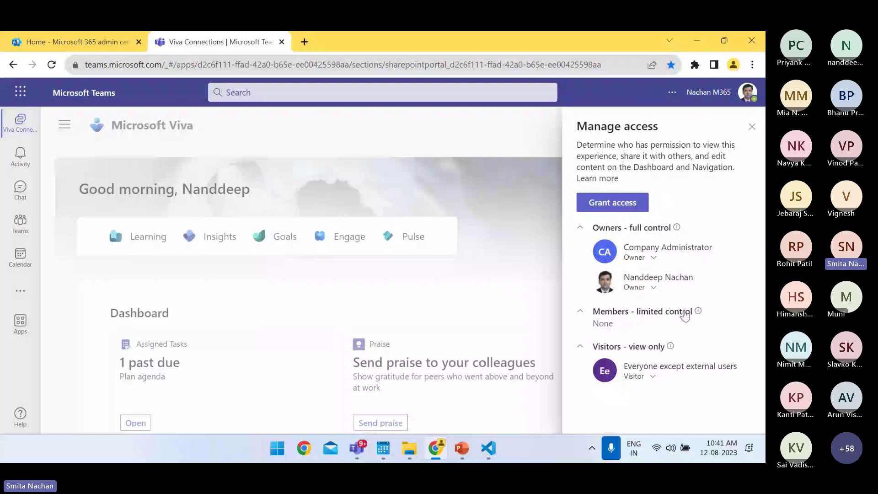
left_click(751, 127)
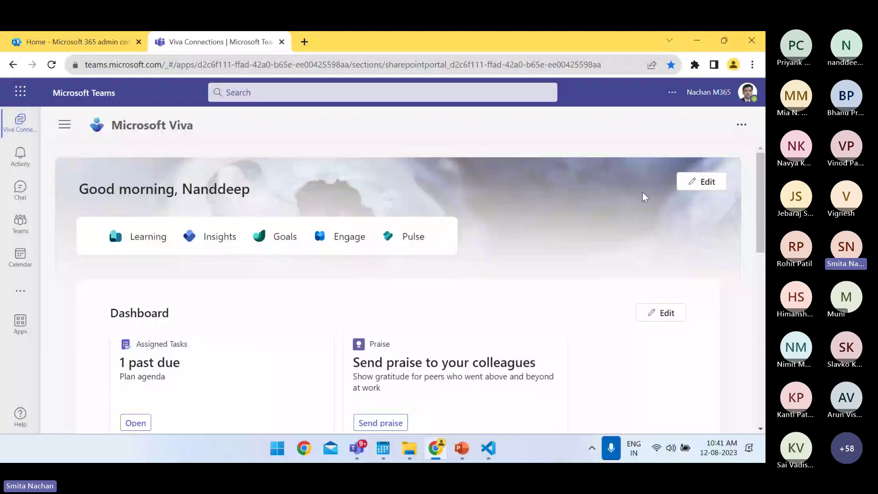
Open the greeting banner for editing, browse to the stock images for its picture, and leave banner editing
left_click(688, 183)
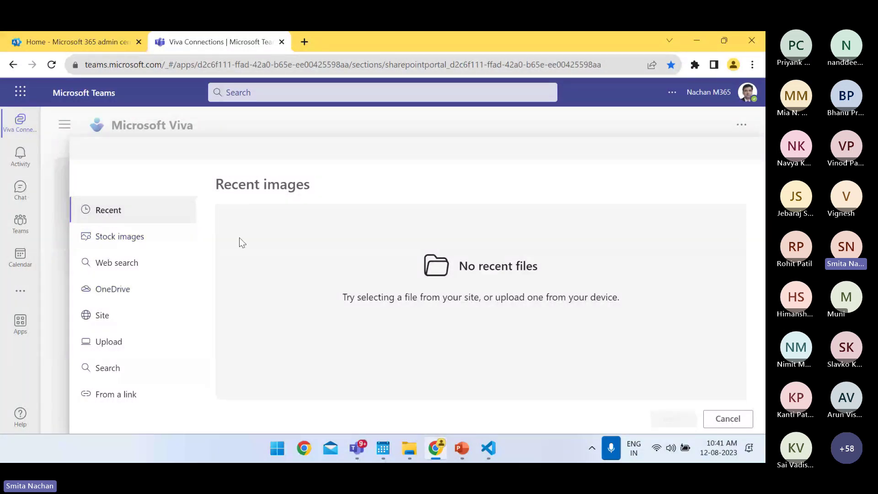
left_click(138, 237)
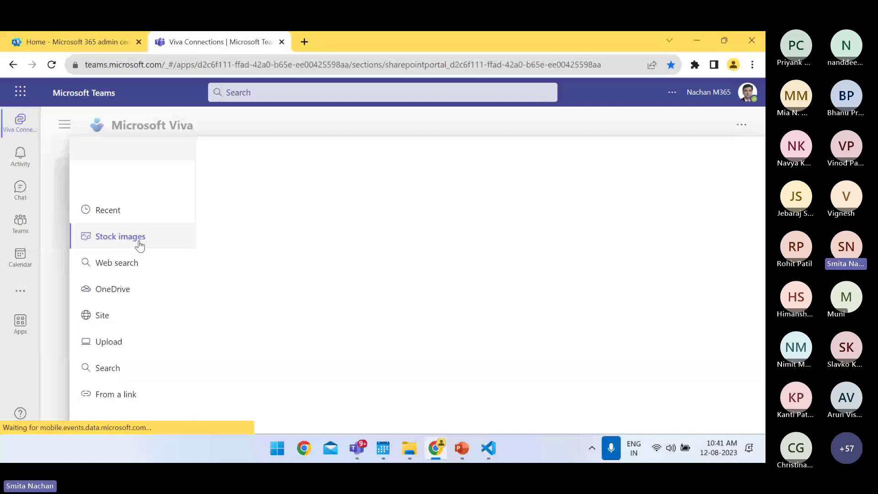
left_click(659, 158)
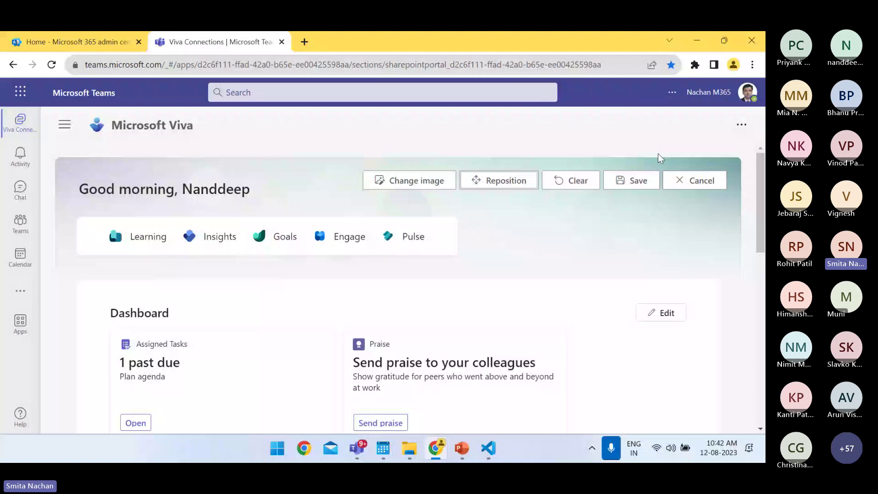
left_click(624, 181)
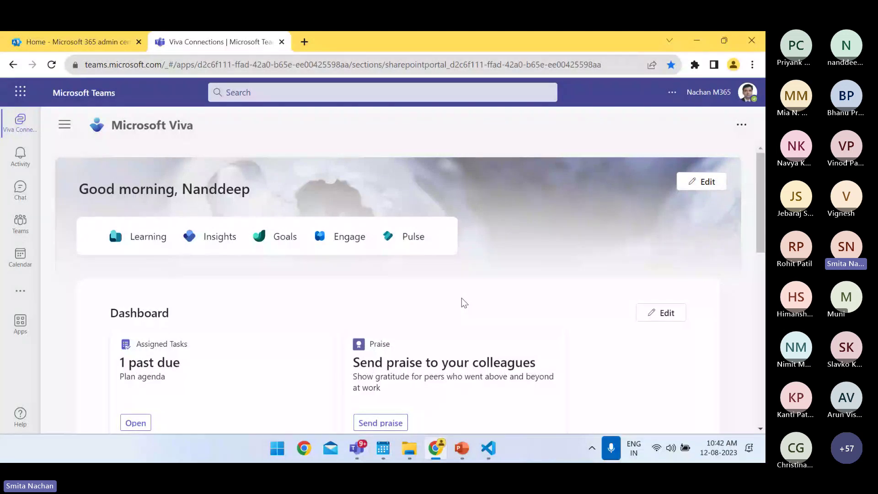
Open the dashboard for editing, view the cards available to add, and return to the Microsoft Viva home page
left_click(667, 314)
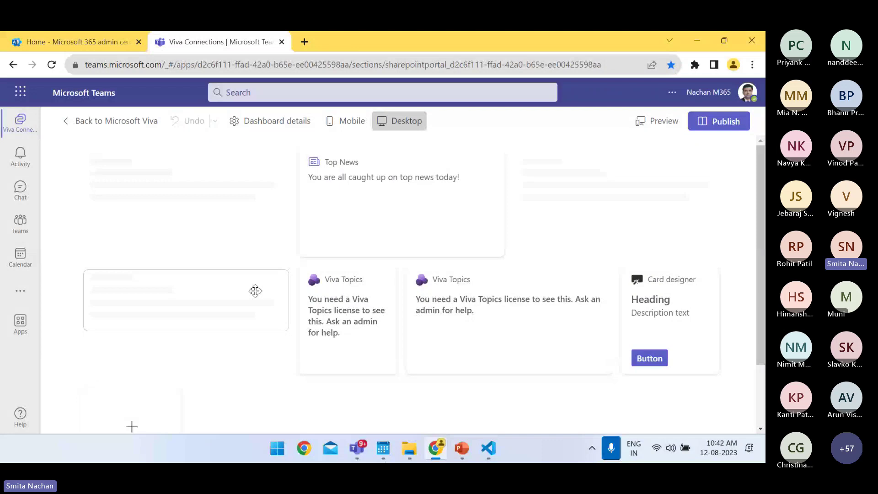
left_click(132, 426)
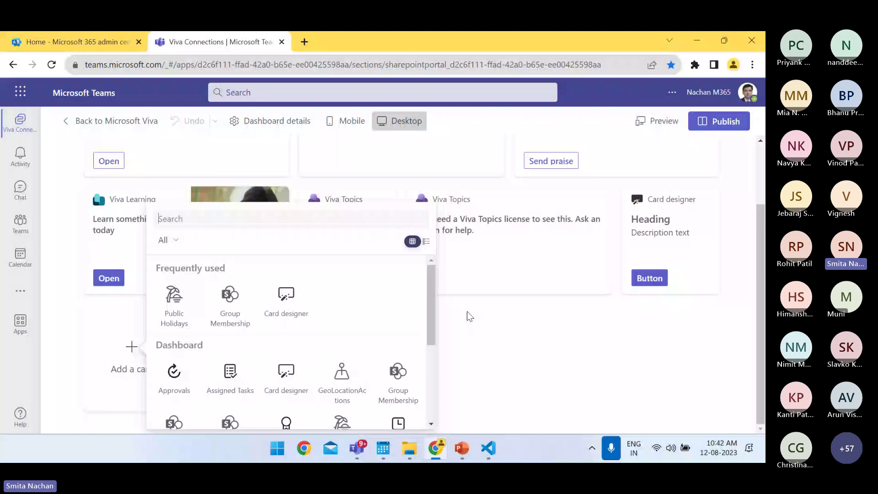
left_click(68, 123)
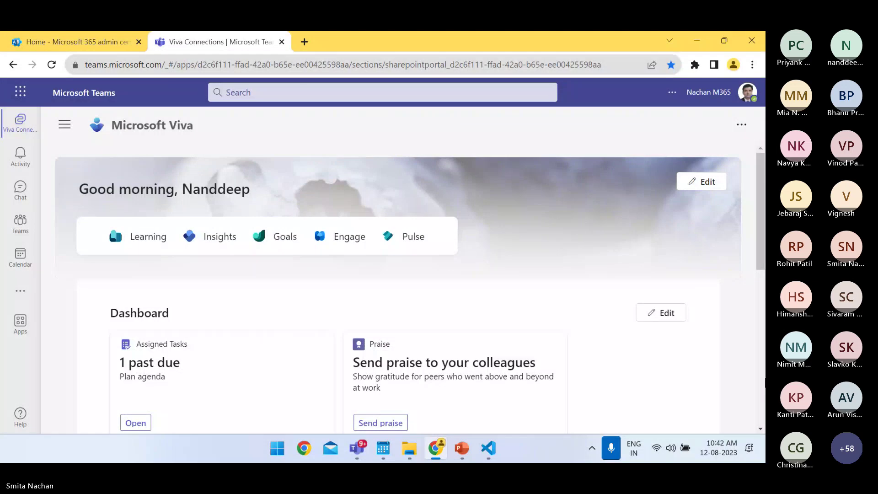
Start adding an item to the Navigation of the Resources section and set its option to Label
scroll(683, 355, "down", 4)
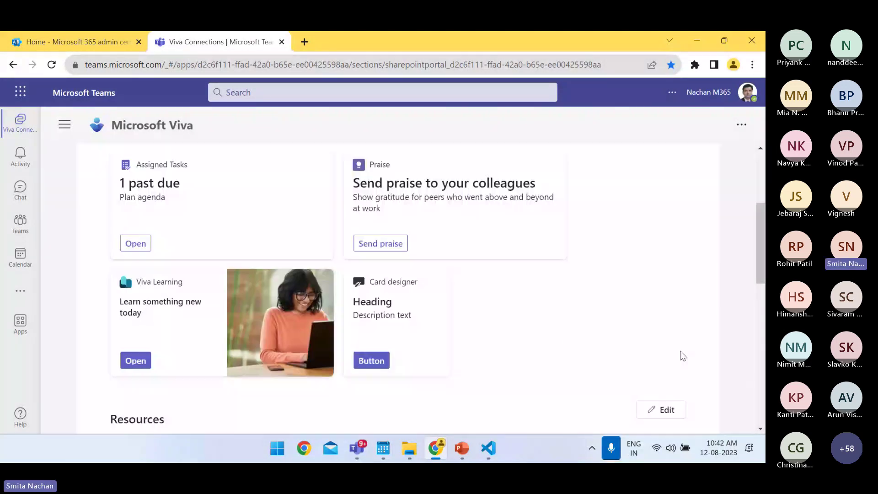
scroll(682, 356, "down", 5)
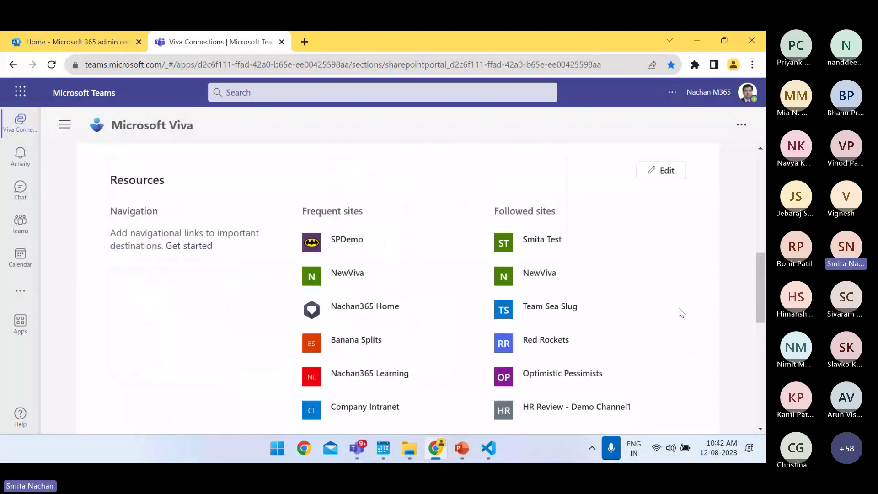
left_click(658, 172)
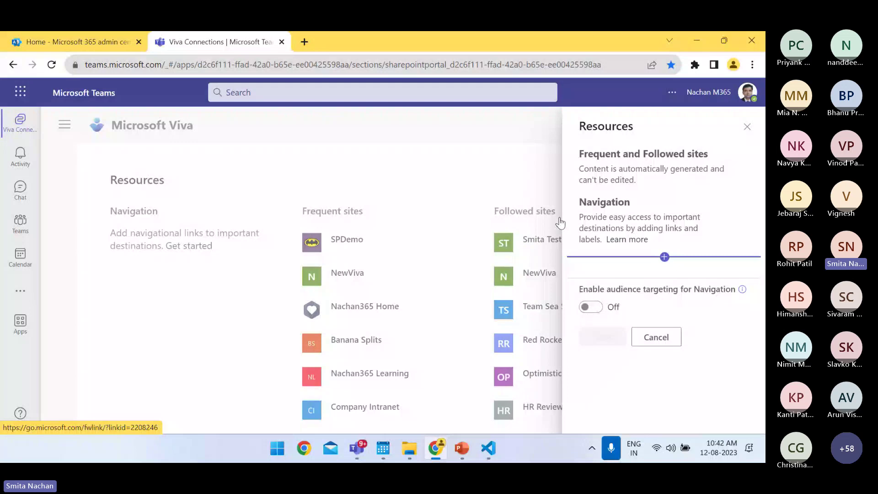
left_click(665, 257)
left_click(465, 202)
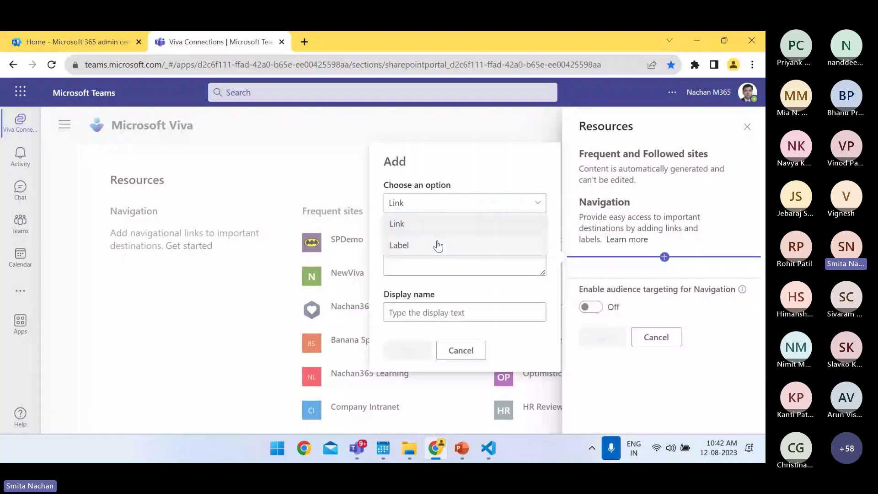
left_click(437, 246)
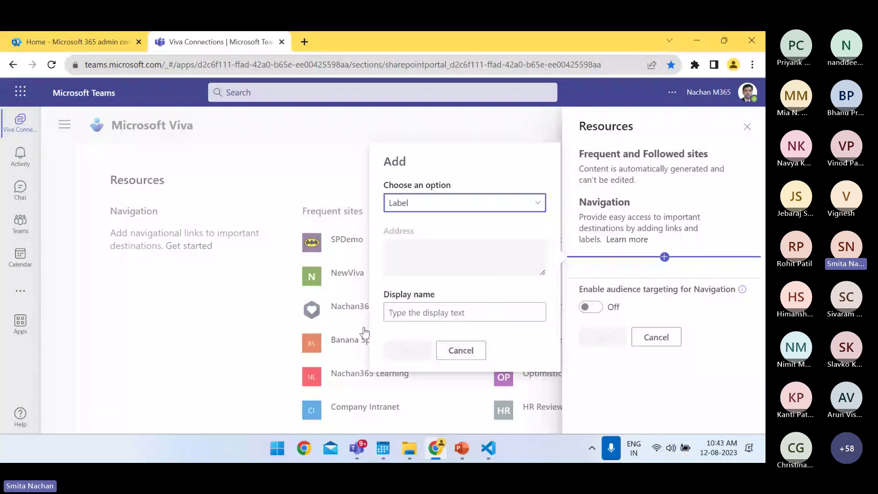
Switch to the PowerPoint slide show and advance to slide 13, Prepare content for the feed
key("alt+Tab")
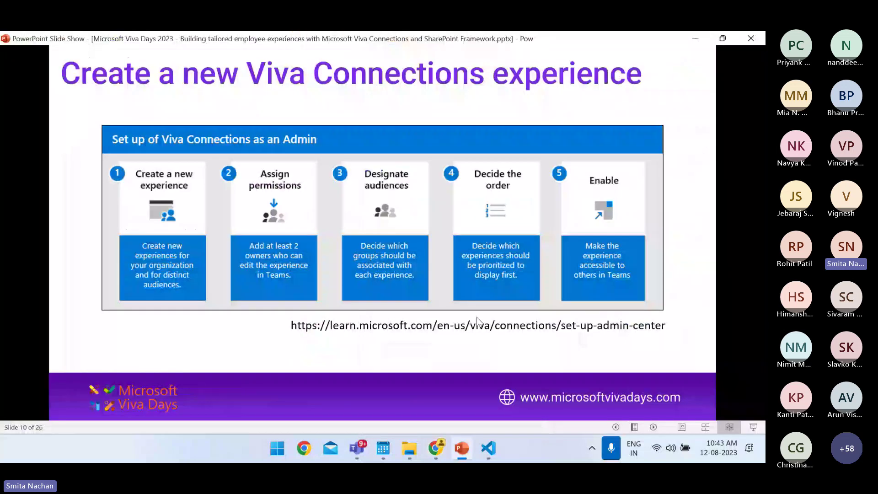
key("Right")
key("Right")
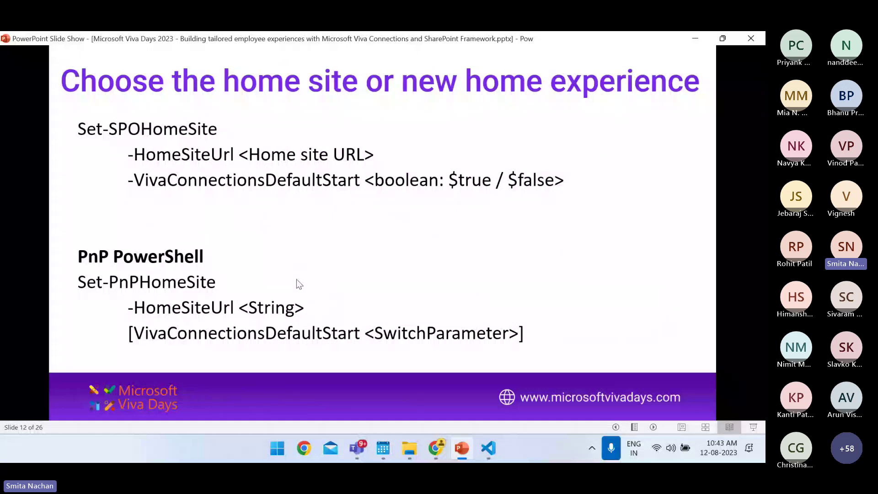
key("Right")
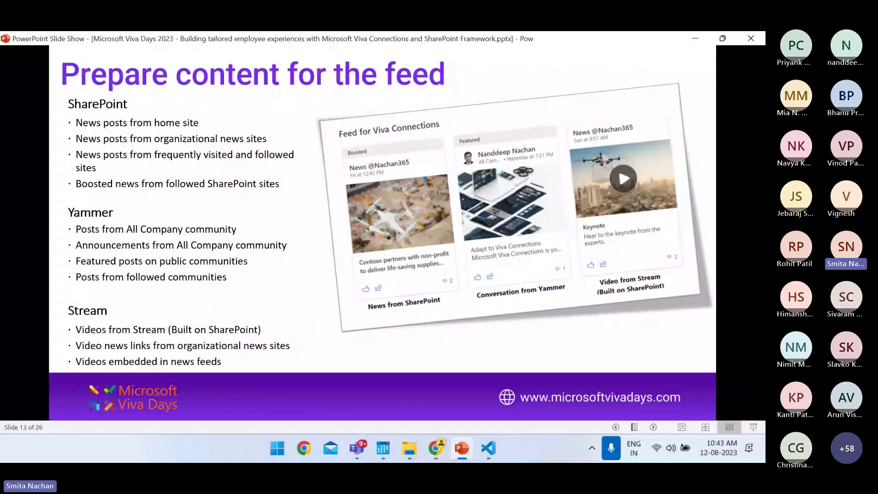
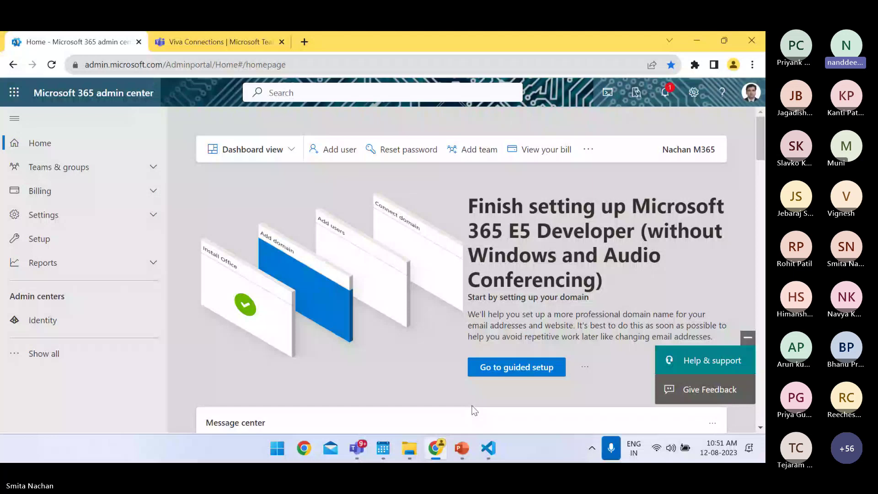
key("super+alt+k")
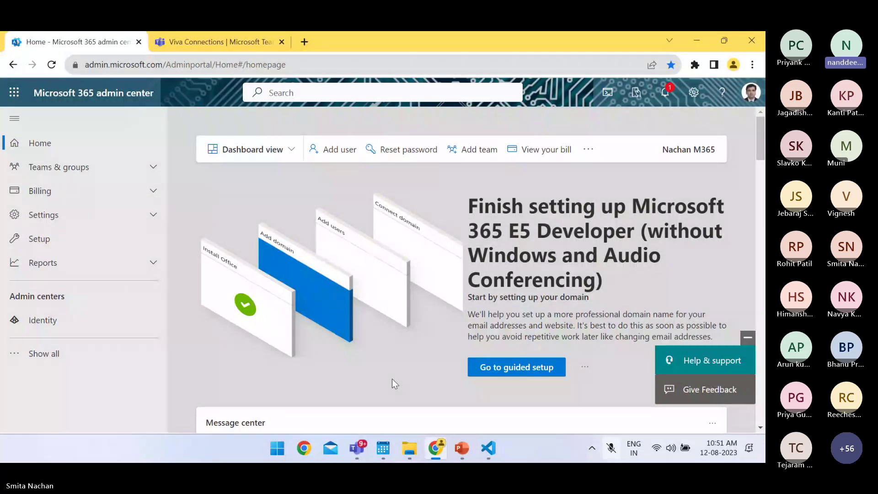
key("super+alt+k")
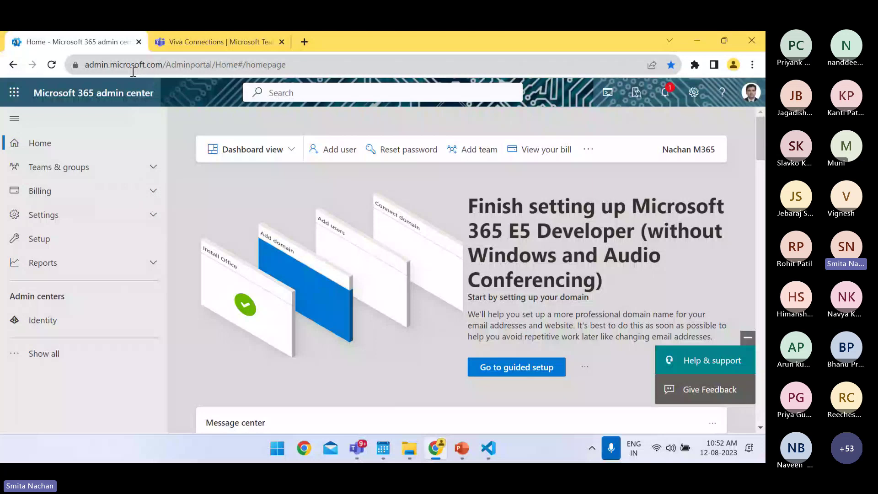
Open the Microsoft Viva collection among the featured collections of the Microsoft 365 admin center's Setup page
left_click(40, 240)
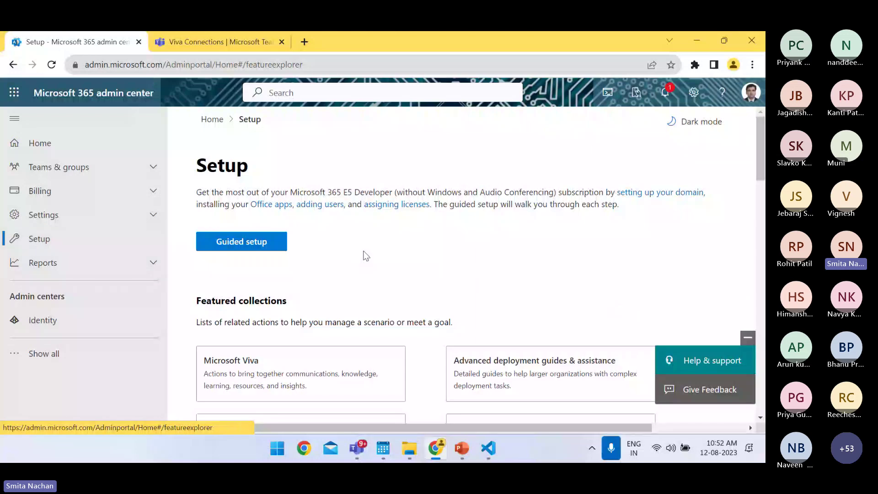
scroll(366, 255, "down", 1)
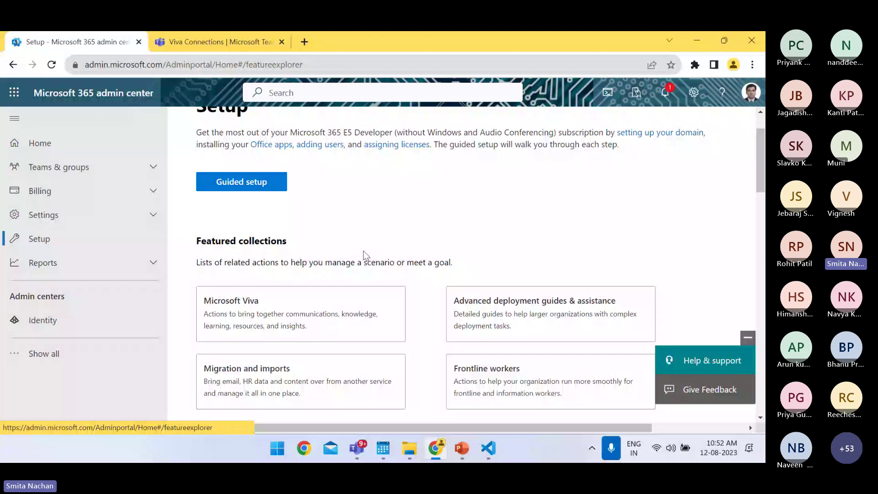
scroll(366, 255, "down", 1)
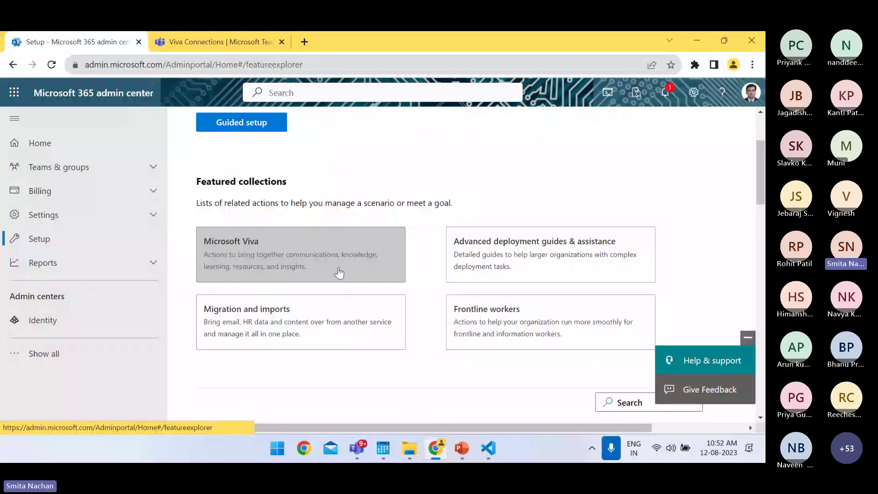
left_click(309, 267)
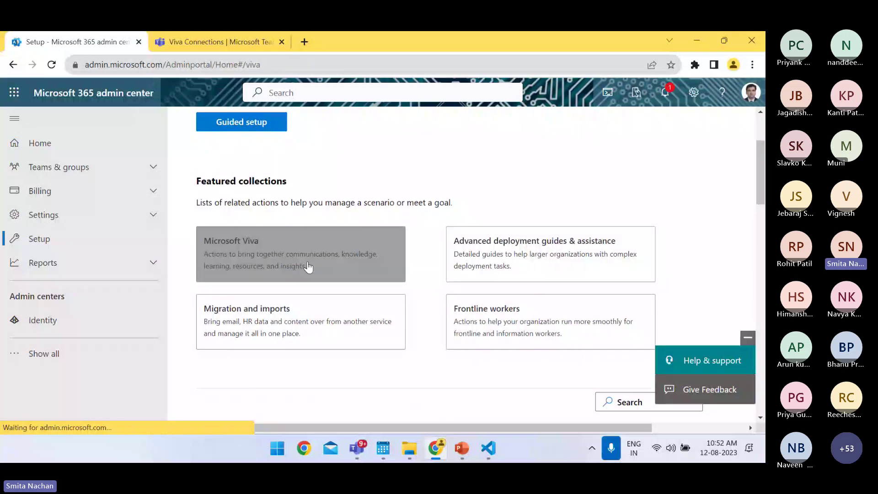
Open the page for creating and managing Viva Connections experiences from the Viva Connections entry of the Microsoft Viva collection
scroll(307, 265, "down", 2)
scroll(307, 265, "down", 3)
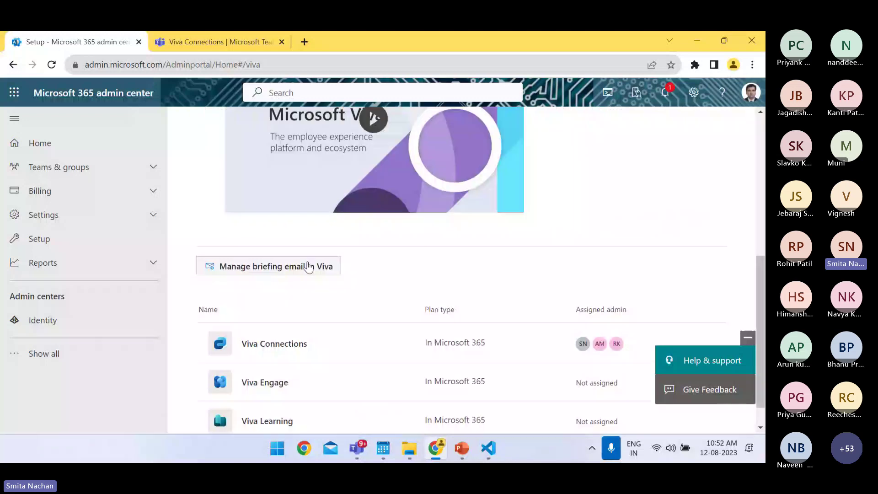
scroll(282, 316, "down", 1)
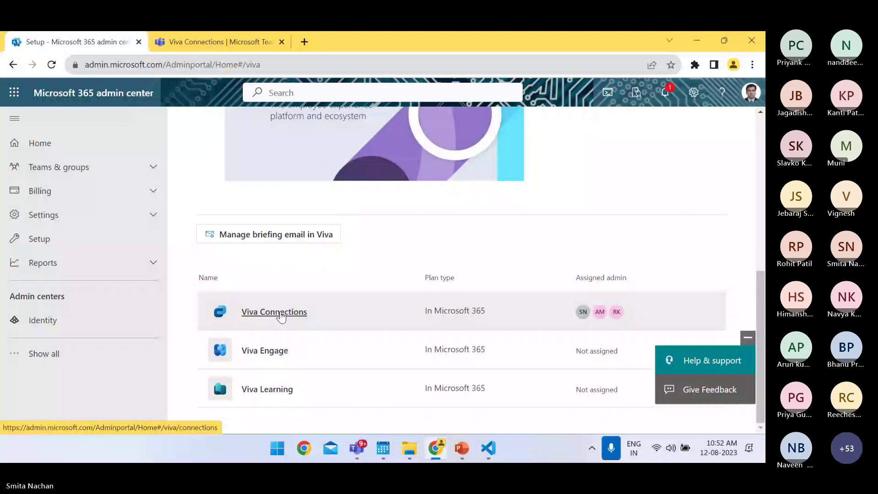
left_click(282, 313)
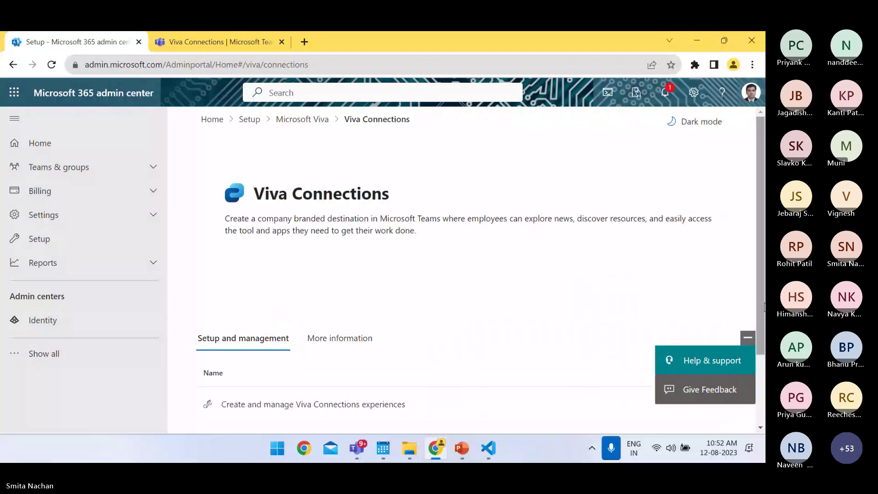
scroll(464, 314, "down", 2)
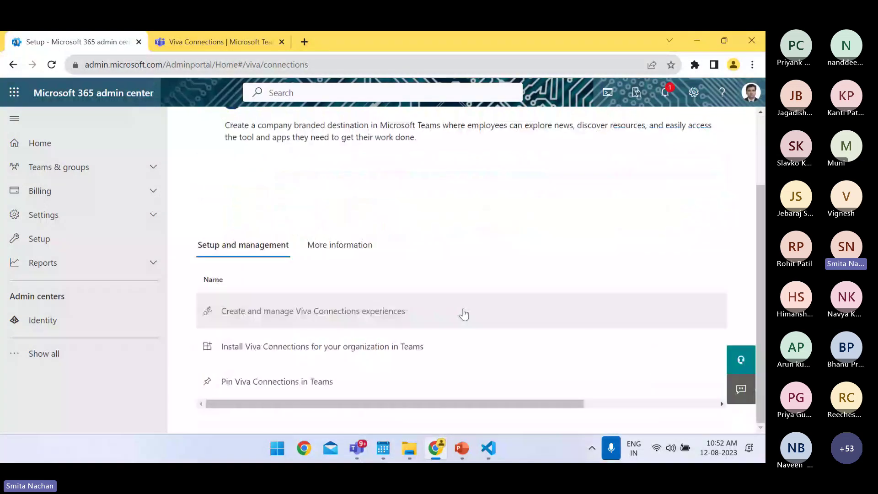
left_click(276, 313)
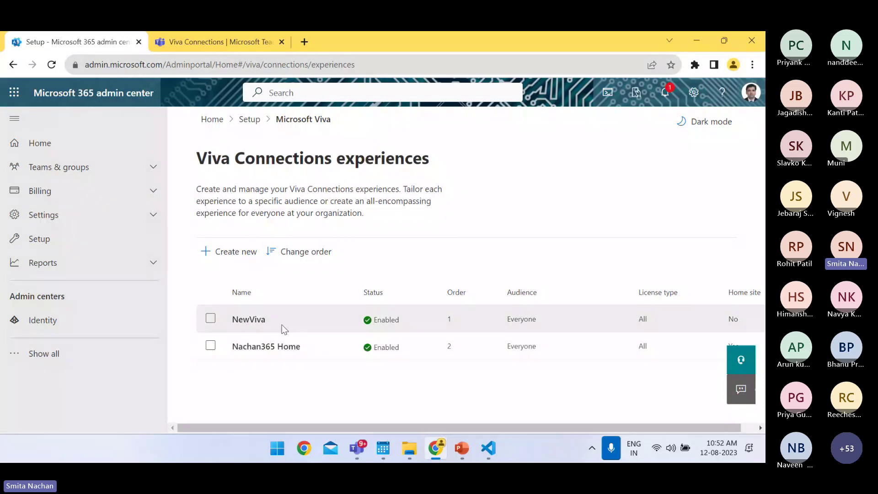
Start a new Viva Connections experience of the type Create a Connections experience and proceed to its details and settings
left_click(226, 256)
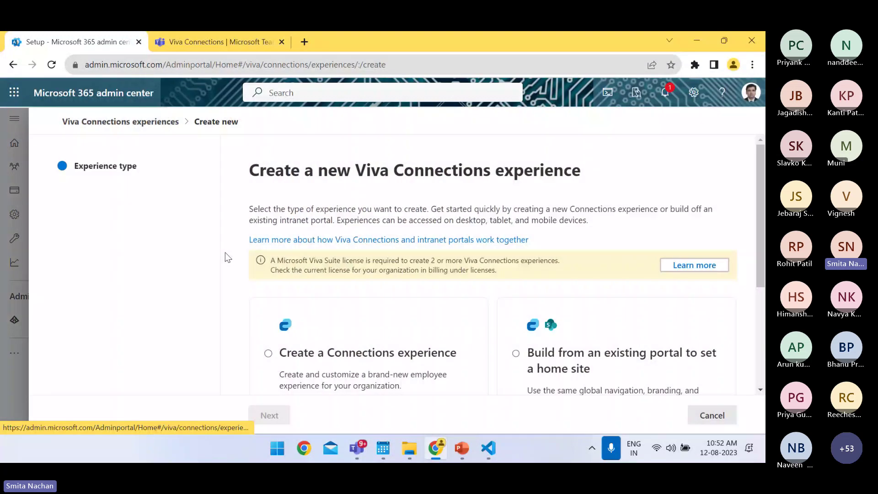
scroll(230, 251, "down", 1)
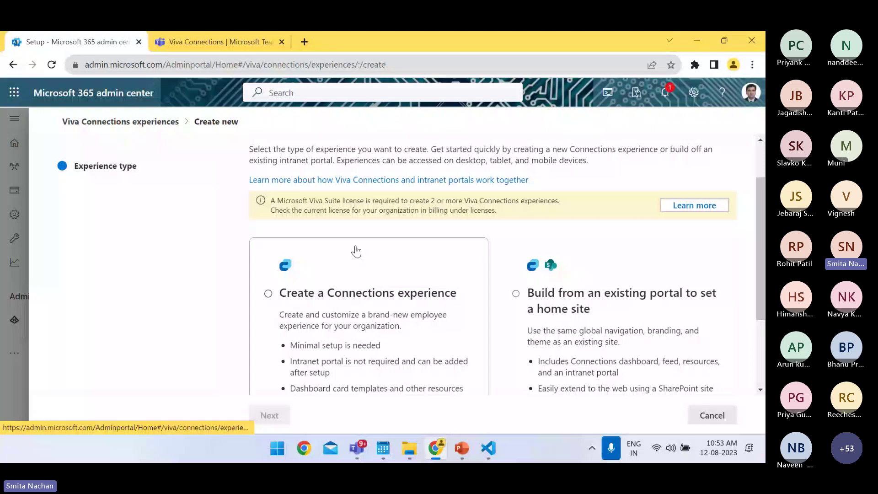
scroll(356, 251, "down", 1)
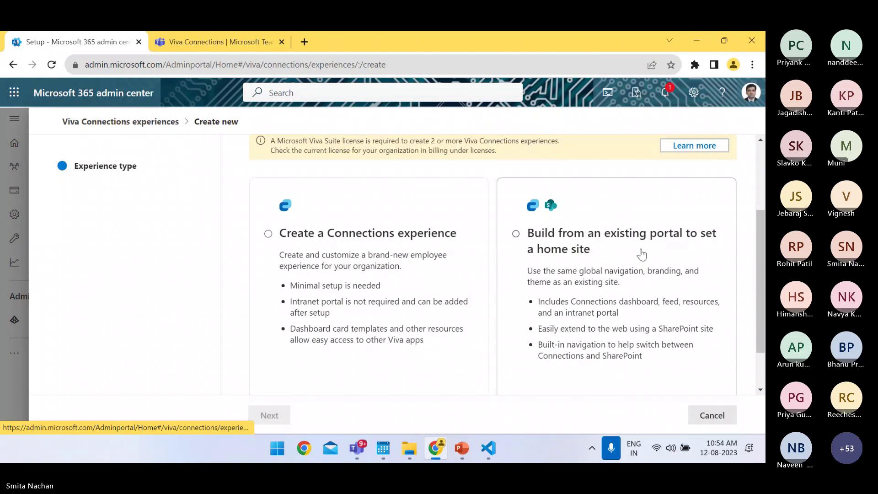
left_click(278, 243)
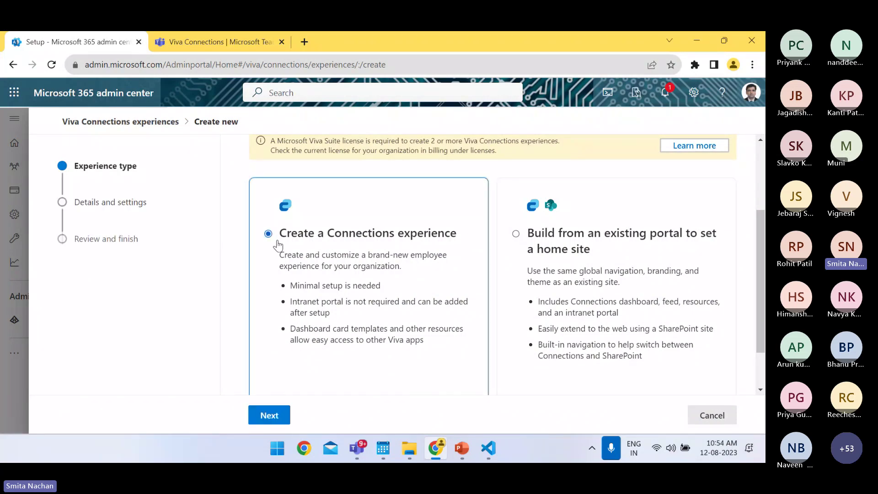
left_click(270, 411)
Name the experience Viva Days, keep the default language and timezone, create it, and return to the experiences list
left_click(328, 292)
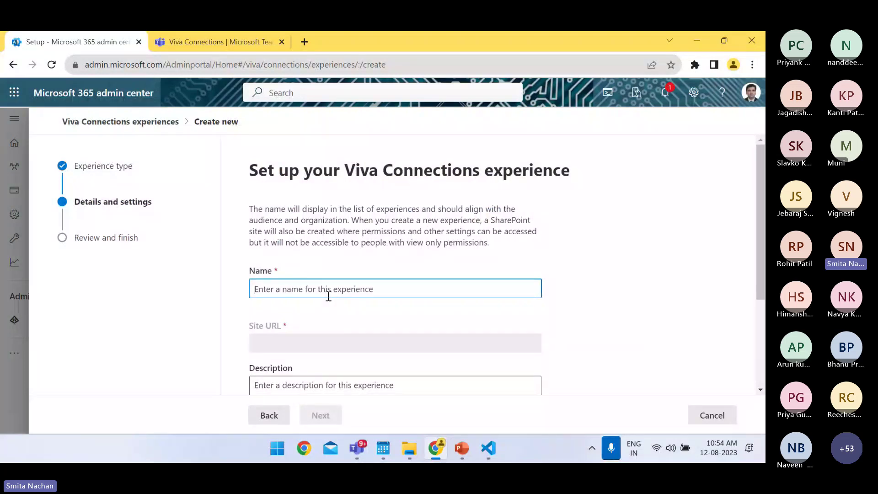
type("Viva Days")
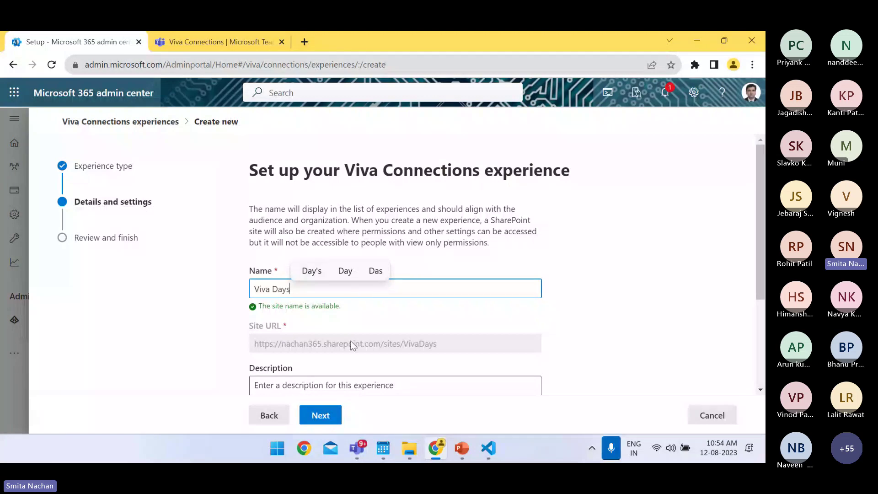
scroll(272, 269, "down", 3)
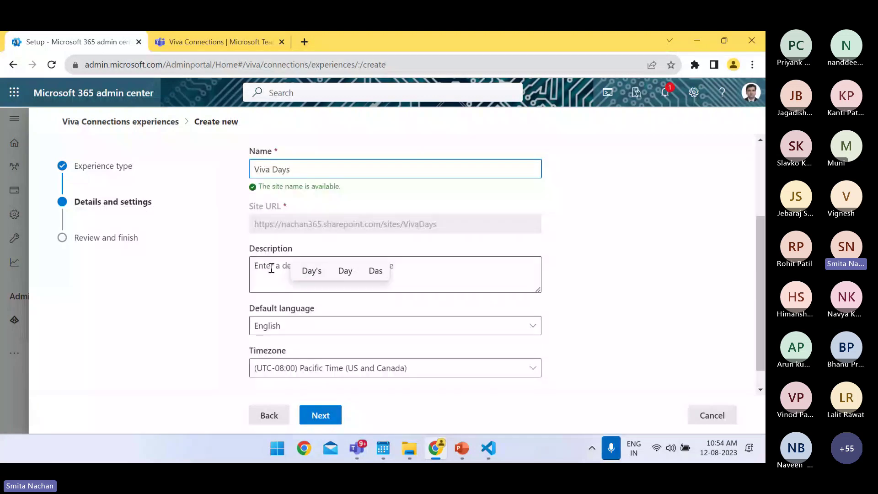
left_click(448, 275)
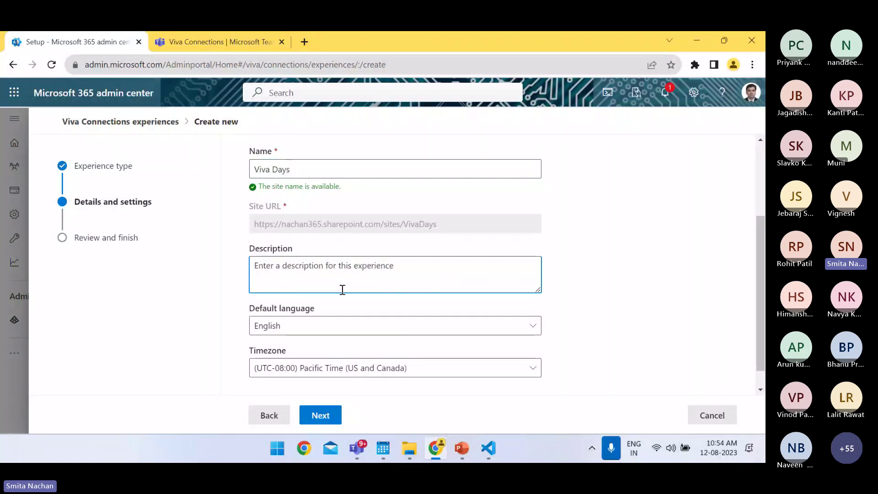
scroll(288, 260, "down", 1)
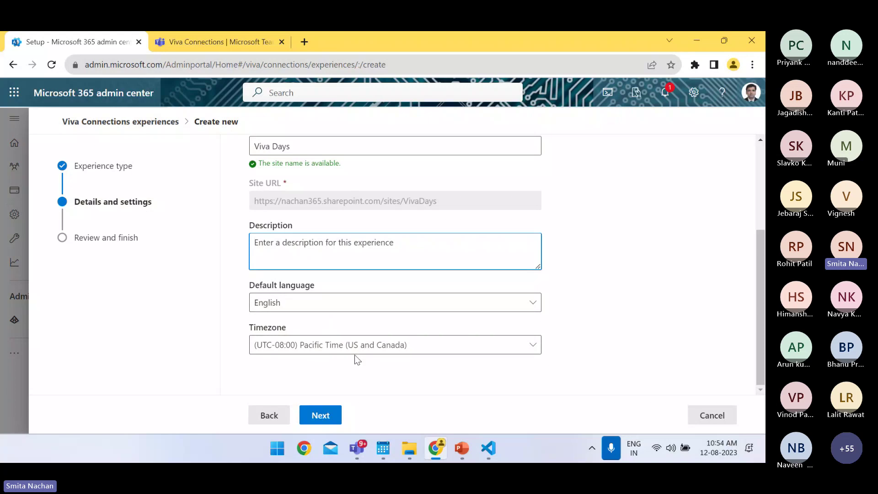
left_click(331, 415)
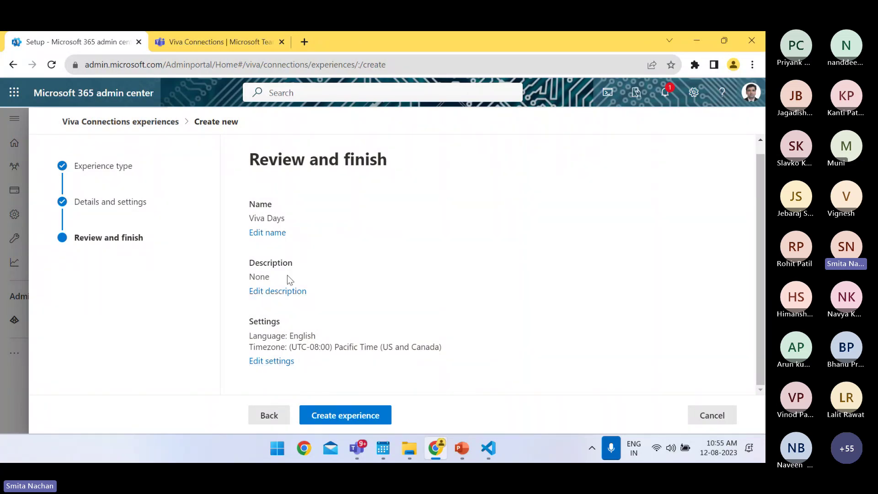
left_click(333, 417)
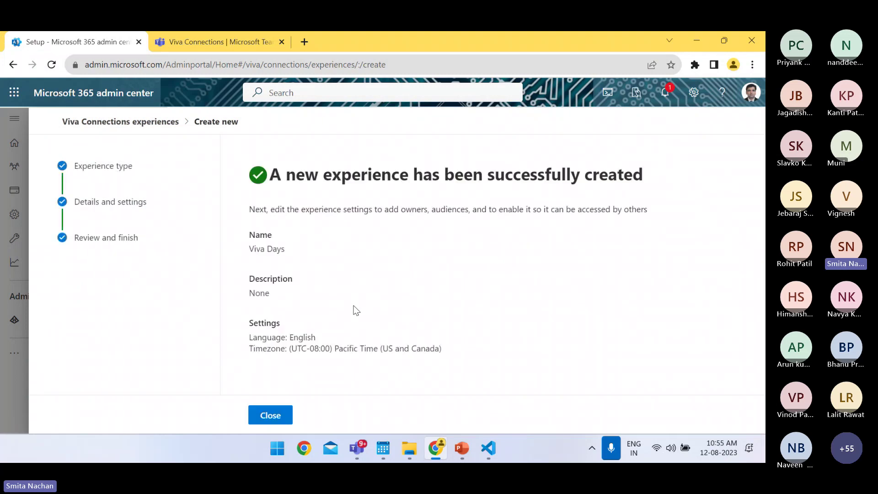
left_click(285, 417)
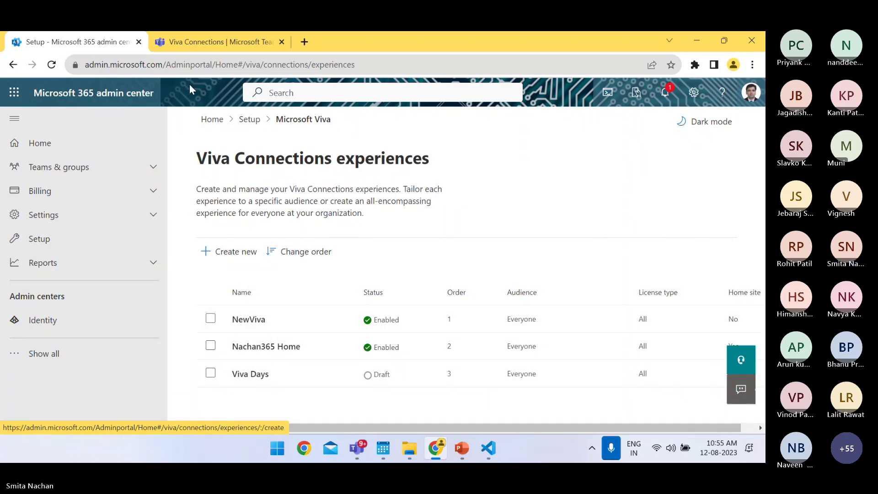
Examine the permissions, audience and general details of the Viva Days experience, and close its details
left_click(211, 373)
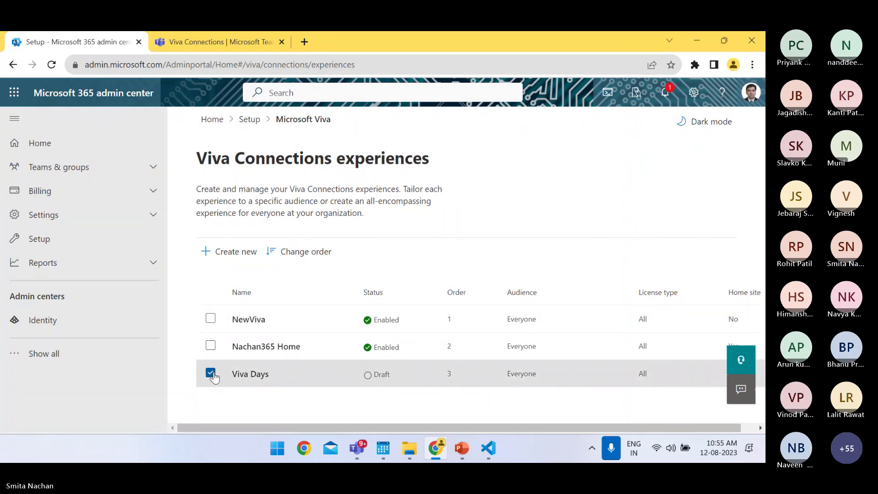
left_click(250, 375)
left_click(329, 203)
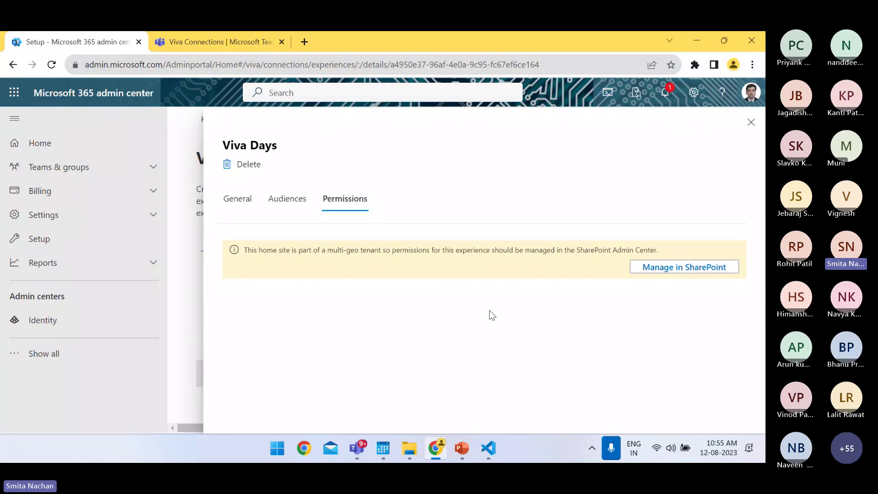
left_click(287, 199)
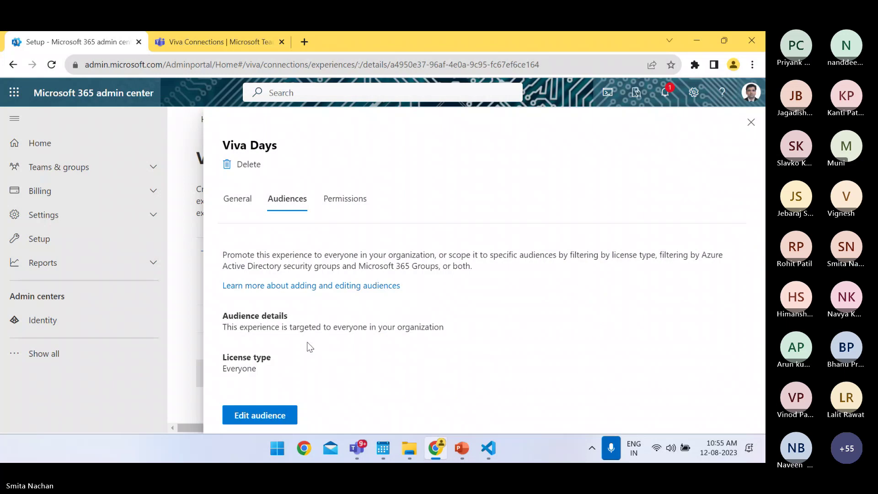
left_click(750, 122)
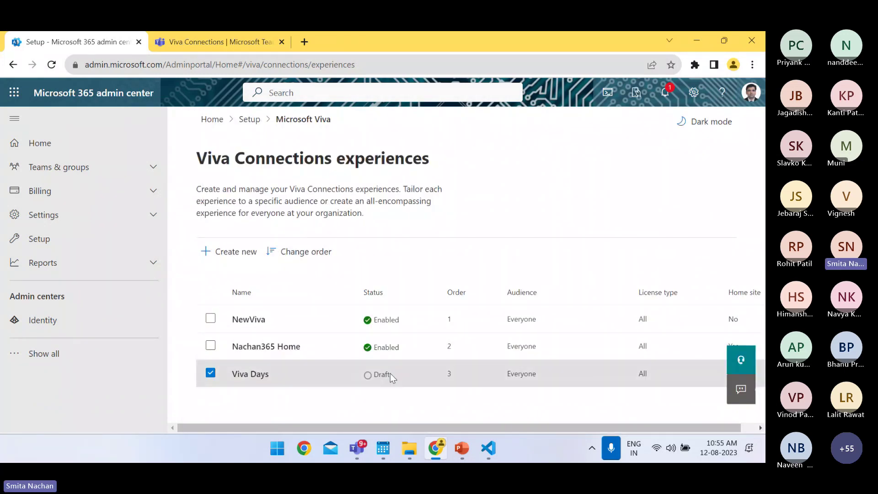
left_click(254, 376)
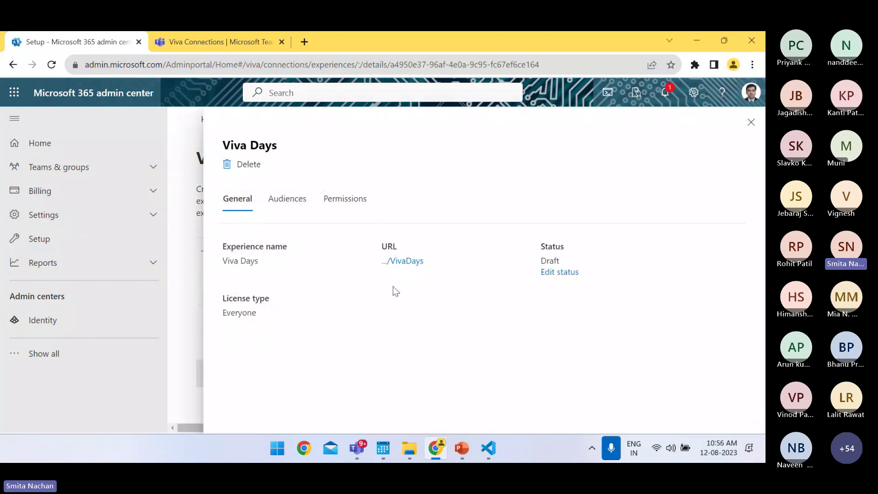
left_click(752, 122)
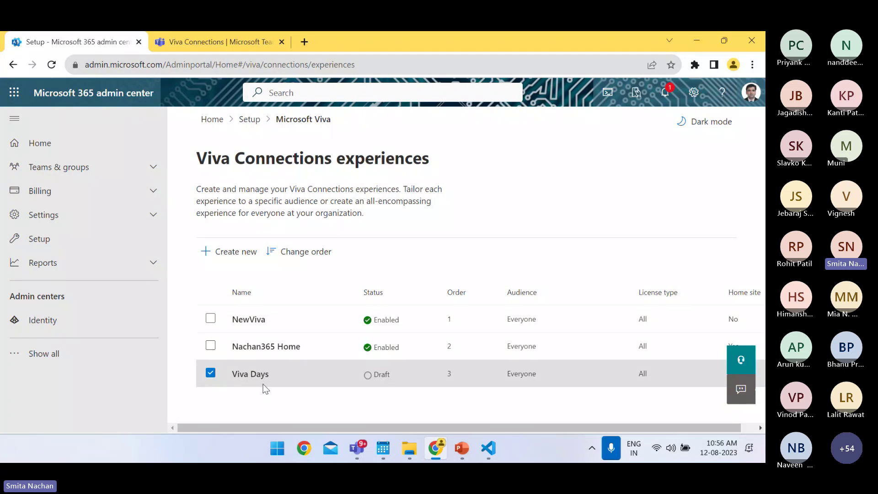
Edit the status of the Viva Days experience to enable it, save the change, and close its details
left_click(242, 375)
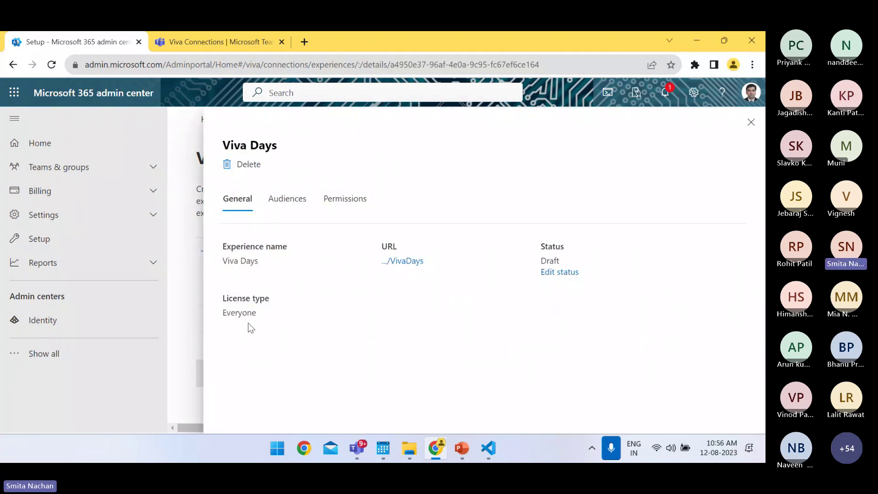
left_click(562, 274)
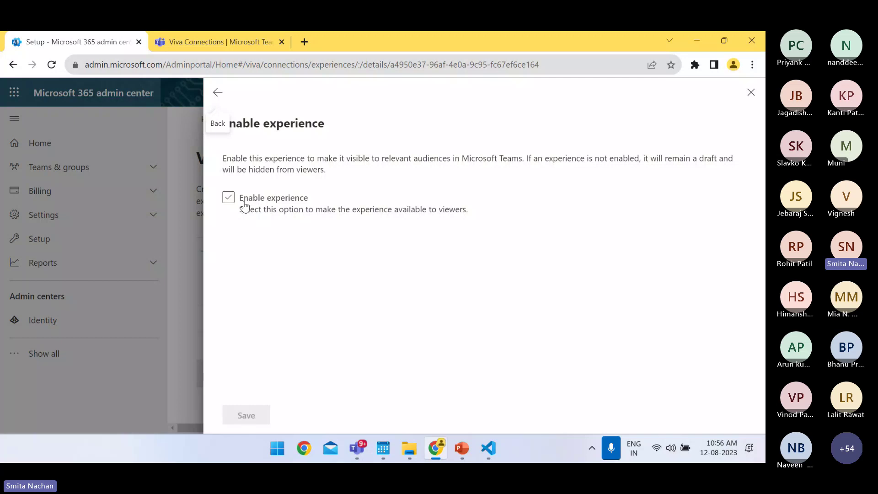
left_click(245, 207)
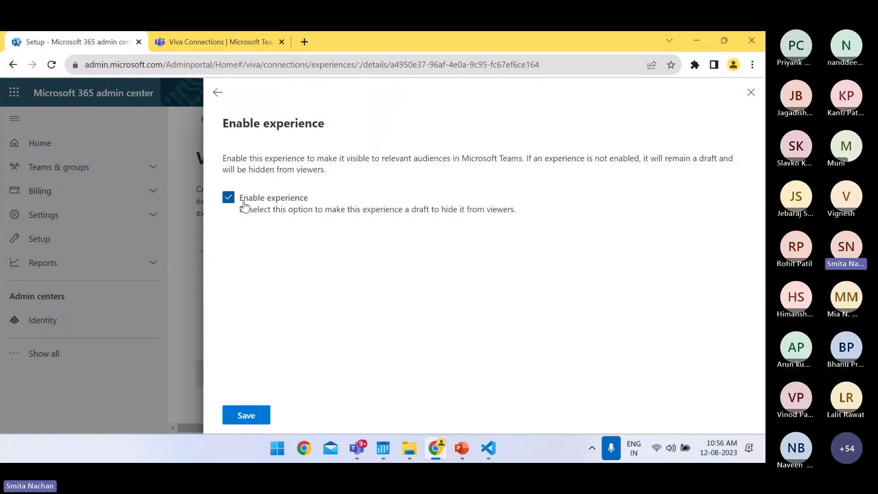
left_click(252, 416)
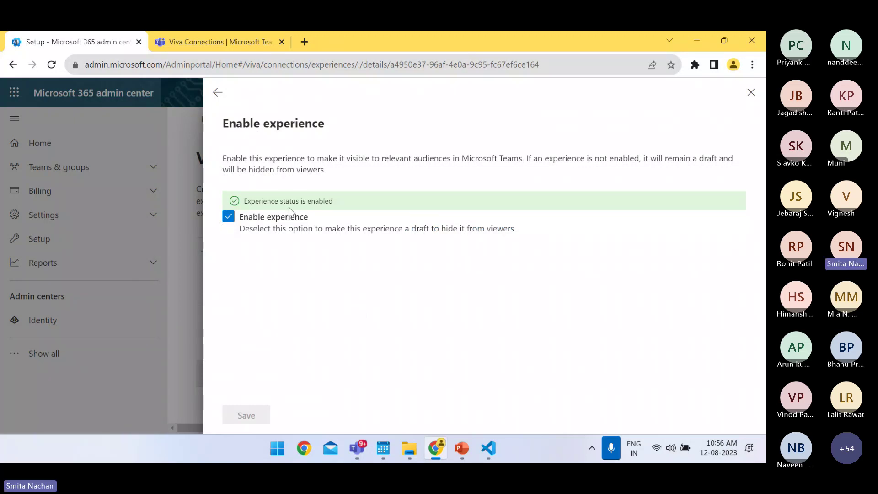
left_click(748, 94)
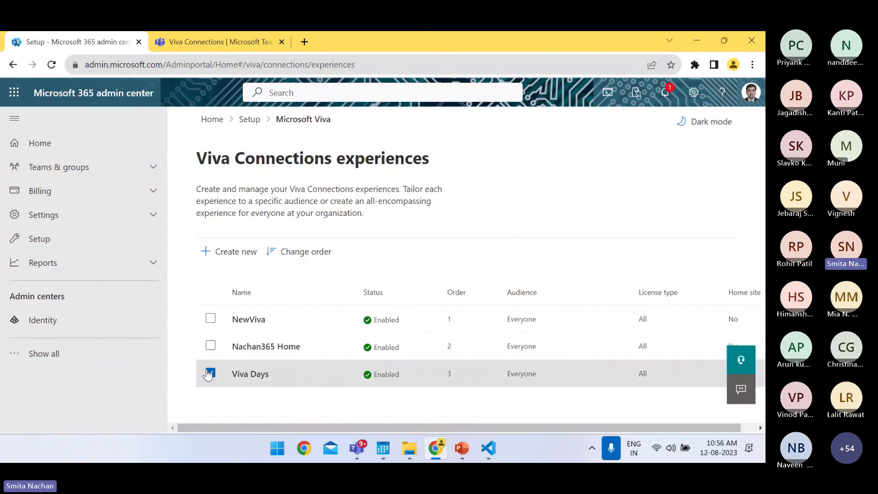
Deselect Viva Days and view the display order settings of the experiences, and switch back to the PowerPoint slide show
left_click(213, 373)
left_click(304, 259)
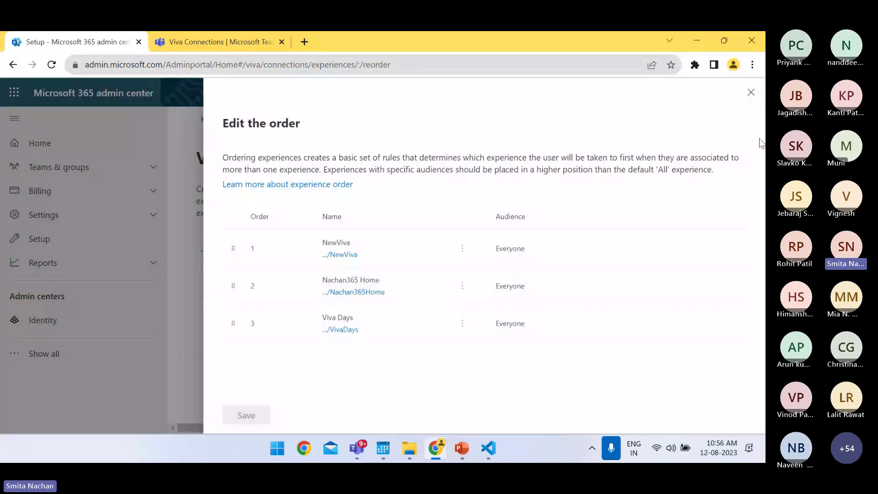
left_click(751, 93)
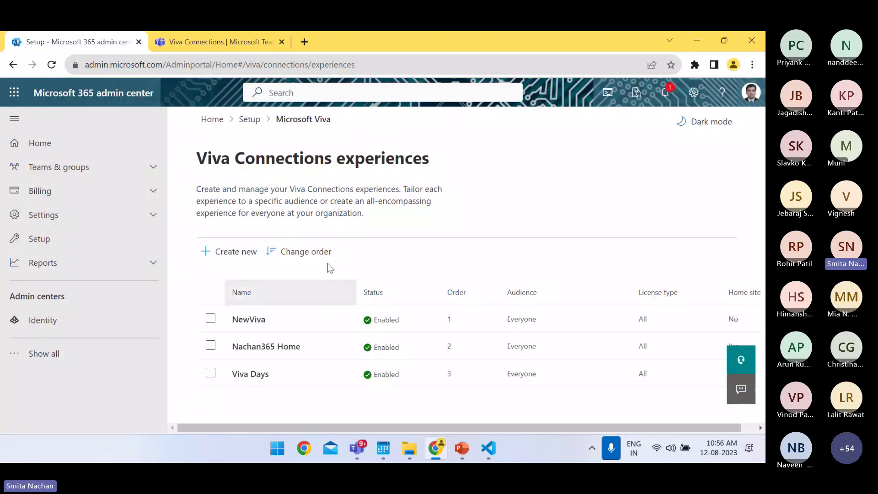
left_click(462, 449)
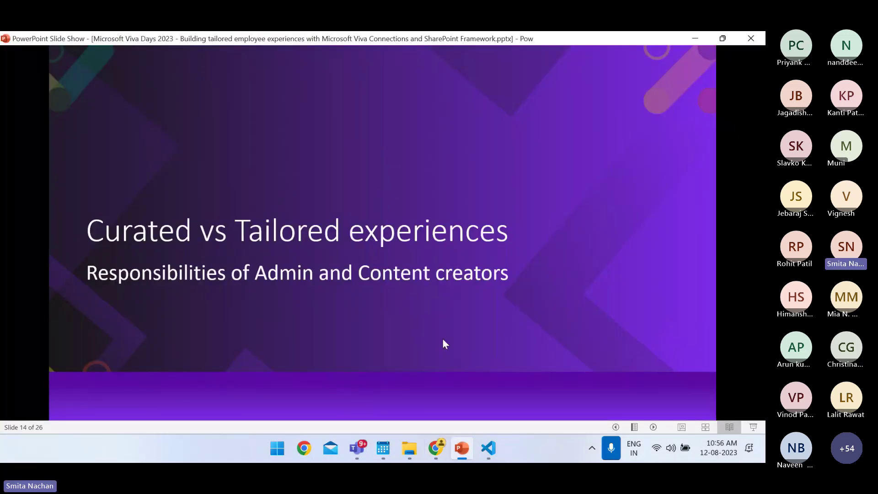